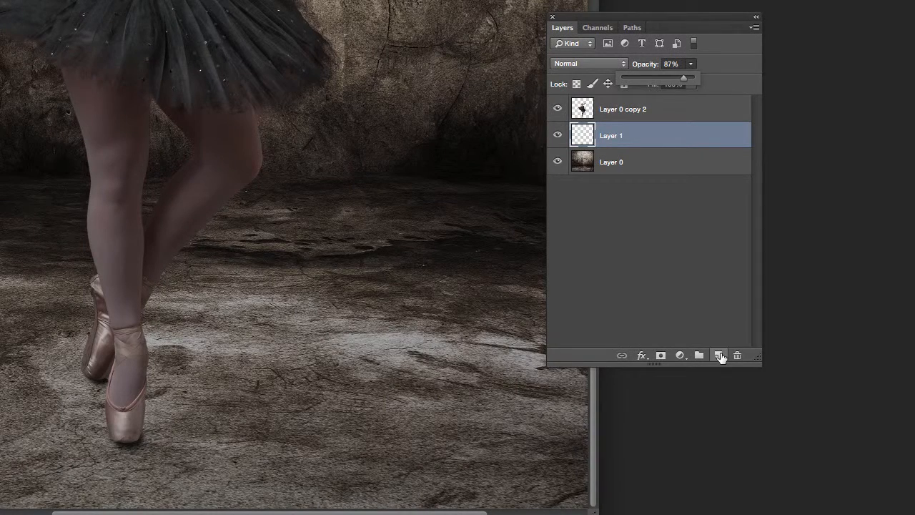
Step: On a new Layer 2, brush a black shadow from the shoe tip up and right across the floor
click(718, 356)
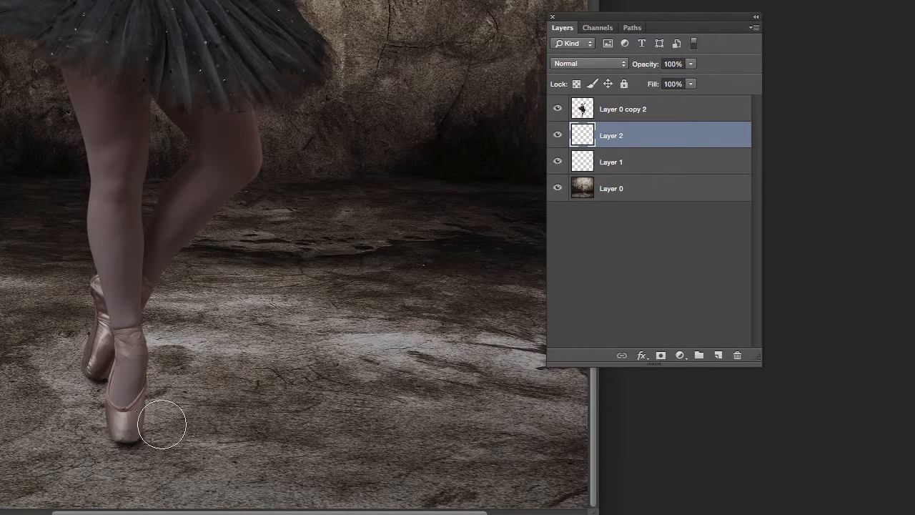
mouse_move(146, 430)
mouse_down()
mouse_move(354, 361)
mouse_move(454, 315)
mouse_up()
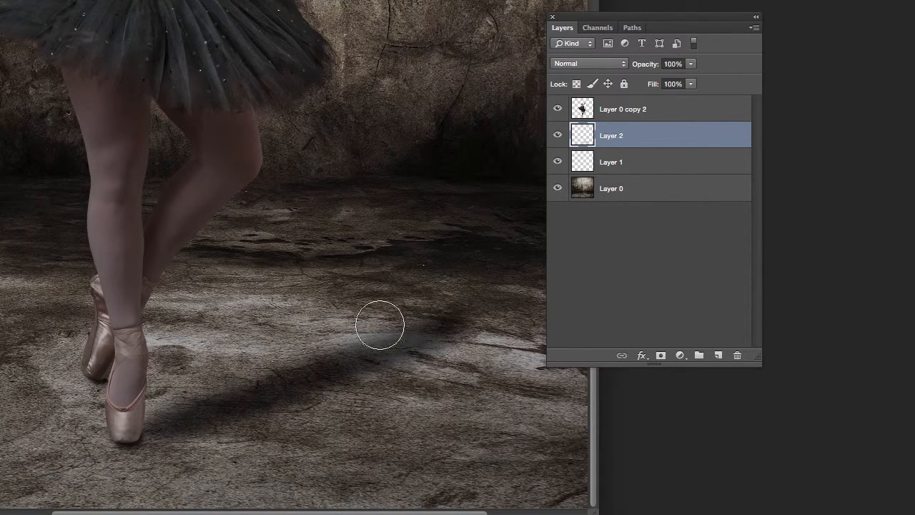
mouse_move(122, 366)
mouse_down()
mouse_move(308, 317)
mouse_move(411, 275)
mouse_up()
mouse_move(279, 367)
mouse_down()
mouse_move(377, 323)
mouse_move(286, 341)
mouse_move(410, 306)
mouse_move(442, 282)
mouse_move(481, 309)
mouse_move(524, 312)
mouse_move(419, 303)
mouse_move(509, 266)
mouse_move(509, 254)
mouse_move(395, 317)
mouse_move(429, 285)
mouse_move(238, 337)
mouse_move(422, 296)
mouse_move(415, 315)
mouse_move(142, 432)
mouse_move(295, 370)
mouse_move(504, 345)
mouse_move(143, 433)
mouse_up()
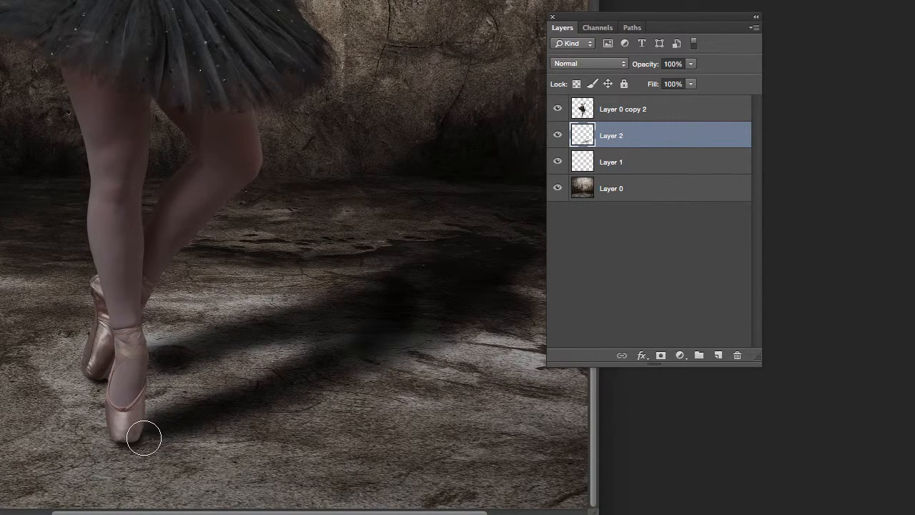
mouse_move(619, 37)
mouse_down()
mouse_move(657, 12)
mouse_move(722, 0)
mouse_up()
mouse_move(516, 289)
mouse_down()
mouse_move(547, 279)
mouse_move(564, 263)
mouse_move(560, 253)
mouse_move(480, 251)
mouse_move(506, 241)
mouse_move(588, 284)
mouse_move(554, 310)
mouse_up()
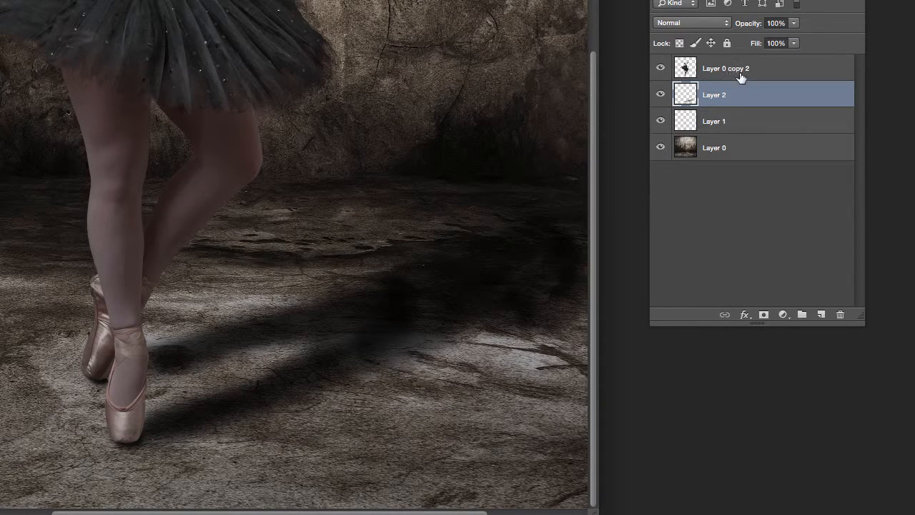
Step: Try Soft Light, then keep Layer 2 in Normal mode at 30% opacity
click(705, 25)
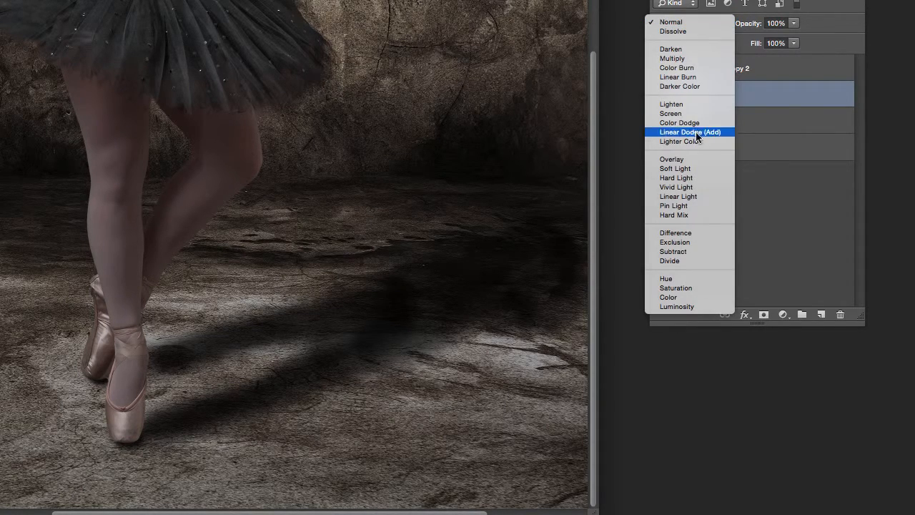
click(689, 172)
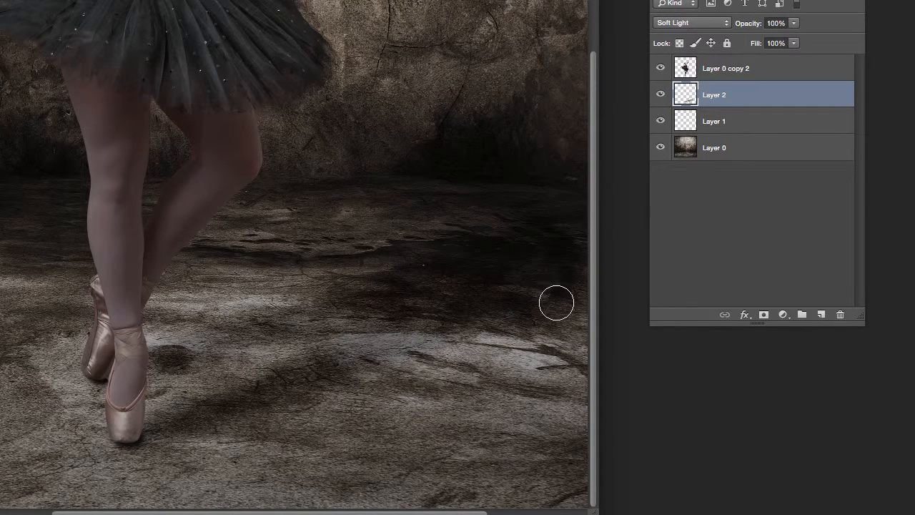
click(690, 24)
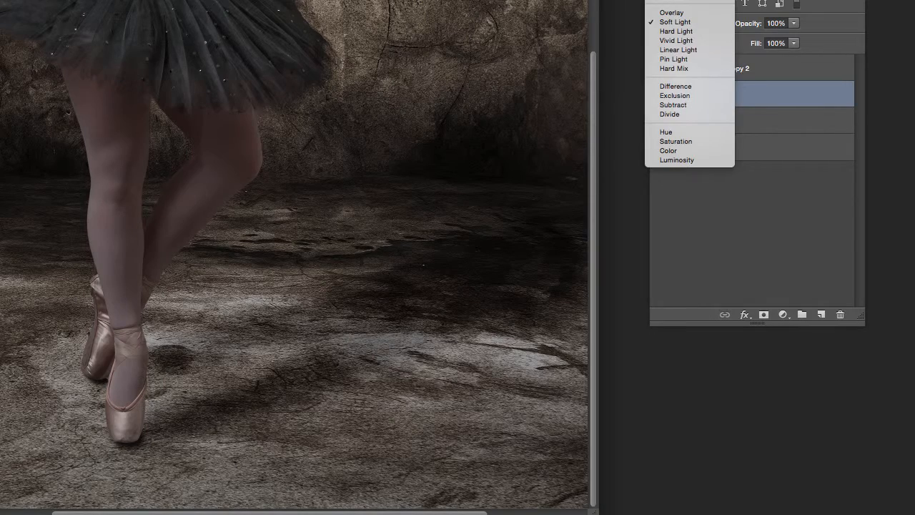
click(672, 1)
click(794, 23)
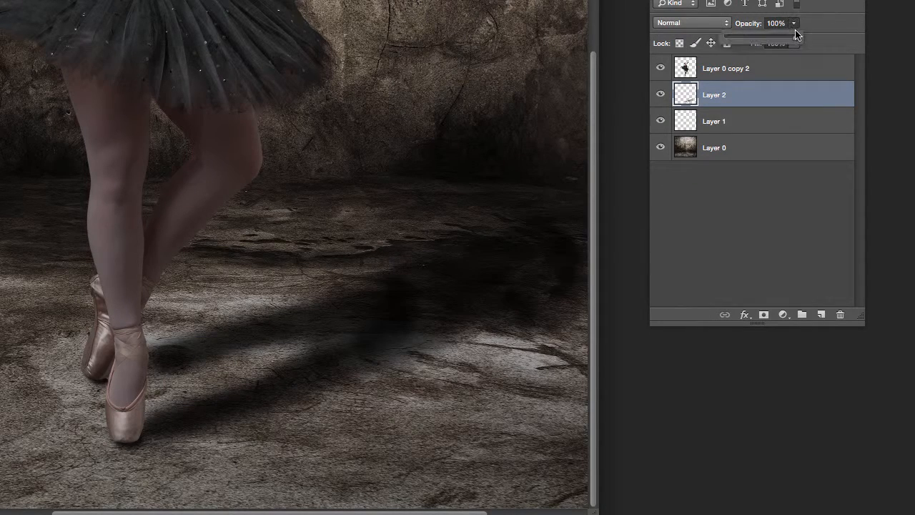
drag(763, 38, 755, 38)
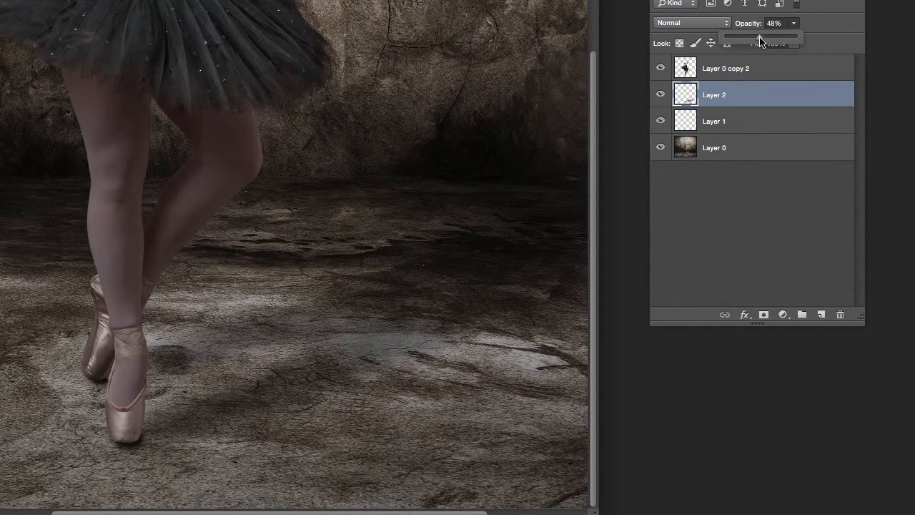
drag(765, 42, 758, 41)
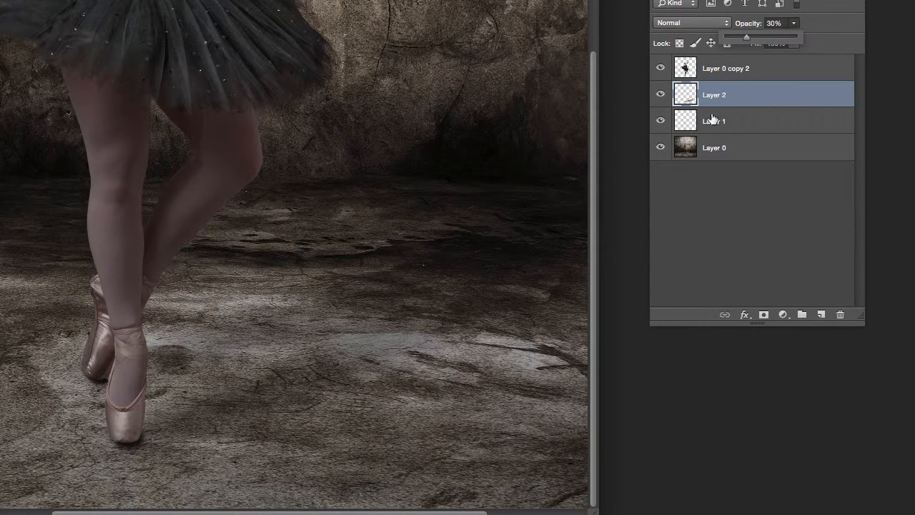
Step: Compare the scene with Layer 2 hidden and shown, then add Layer 3 above it
click(661, 95)
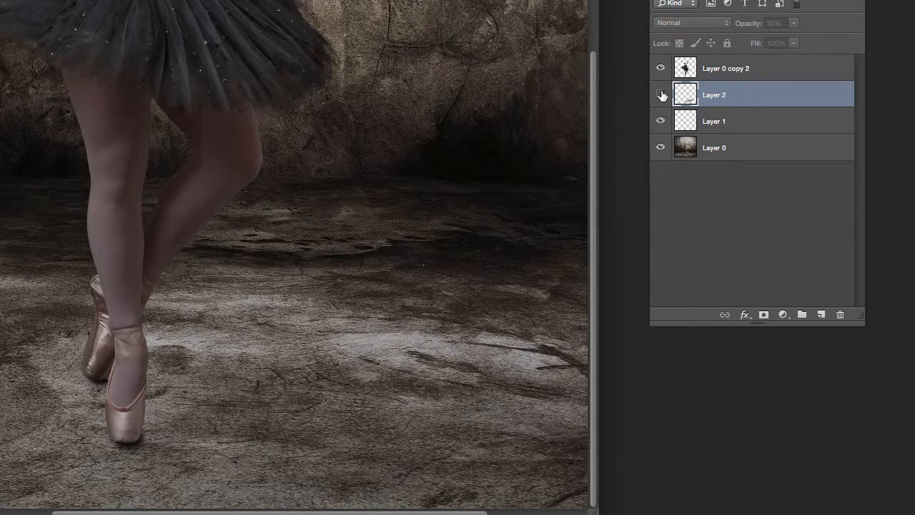
click(662, 95)
click(662, 95)
click(662, 95)
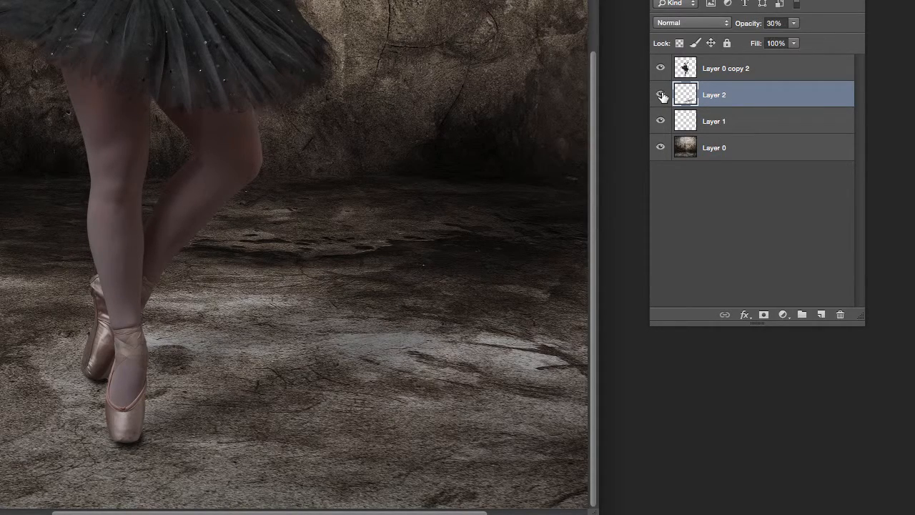
click(661, 95)
click(660, 97)
click(661, 96)
click(661, 96)
click(822, 315)
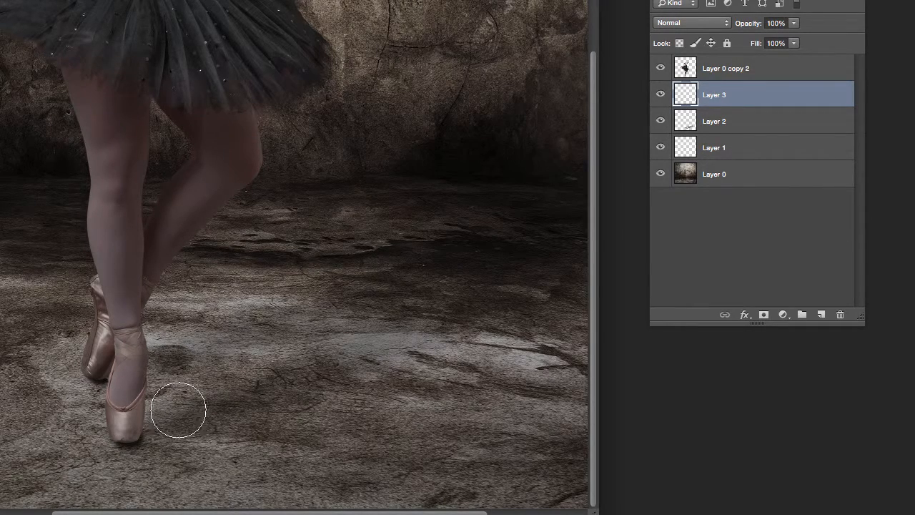
Step: Paint a broad shadow beside the front shoe on Layer 3, blended Soft Light at 27%
mouse_move(178, 411)
mouse_down()
mouse_move(132, 434)
mouse_move(236, 403)
mouse_move(291, 402)
mouse_move(301, 414)
mouse_move(354, 407)
mouse_move(269, 364)
mouse_move(308, 347)
mouse_move(170, 359)
mouse_move(294, 328)
mouse_move(300, 304)
mouse_move(382, 281)
mouse_move(339, 331)
mouse_move(406, 325)
mouse_move(367, 366)
mouse_move(417, 342)
mouse_move(392, 375)
mouse_move(426, 387)
mouse_move(470, 365)
mouse_move(572, 249)
mouse_move(458, 293)
mouse_move(378, 362)
mouse_move(418, 341)
mouse_move(386, 381)
mouse_move(494, 304)
mouse_move(441, 278)
mouse_move(358, 300)
mouse_move(401, 258)
mouse_move(473, 227)
mouse_move(469, 301)
mouse_move(421, 378)
mouse_move(468, 296)
mouse_move(540, 254)
mouse_move(473, 217)
mouse_move(293, 269)
mouse_move(261, 311)
mouse_move(279, 314)
mouse_move(204, 334)
mouse_move(239, 317)
mouse_move(243, 391)
mouse_move(235, 370)
mouse_move(346, 329)
mouse_move(393, 339)
mouse_move(543, 308)
mouse_move(609, 245)
mouse_move(515, 314)
mouse_move(430, 351)
mouse_move(454, 300)
mouse_move(403, 291)
mouse_move(514, 281)
mouse_move(388, 306)
mouse_move(366, 301)
mouse_move(277, 324)
mouse_move(366, 323)
mouse_move(350, 347)
mouse_move(266, 385)
mouse_move(491, 287)
mouse_move(165, 421)
mouse_move(555, 281)
mouse_move(117, 368)
mouse_move(484, 275)
mouse_move(169, 341)
mouse_move(195, 371)
mouse_move(251, 383)
mouse_up()
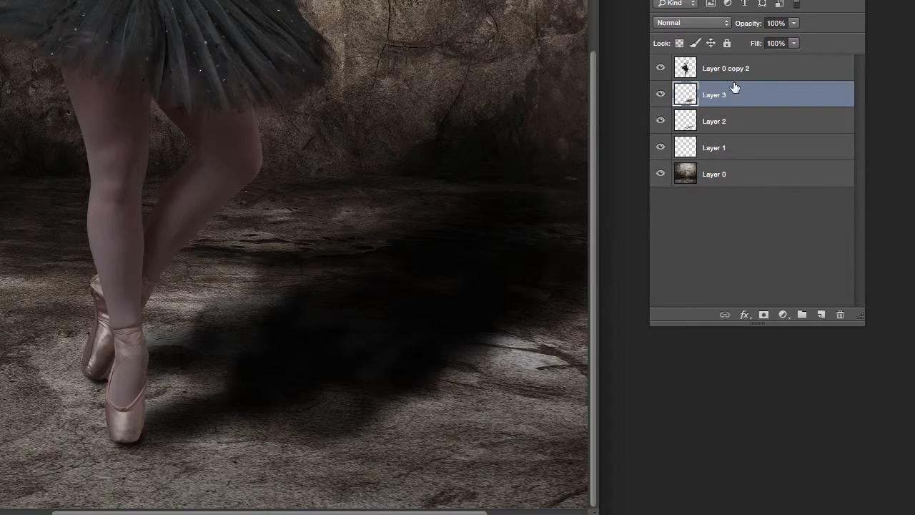
click(700, 23)
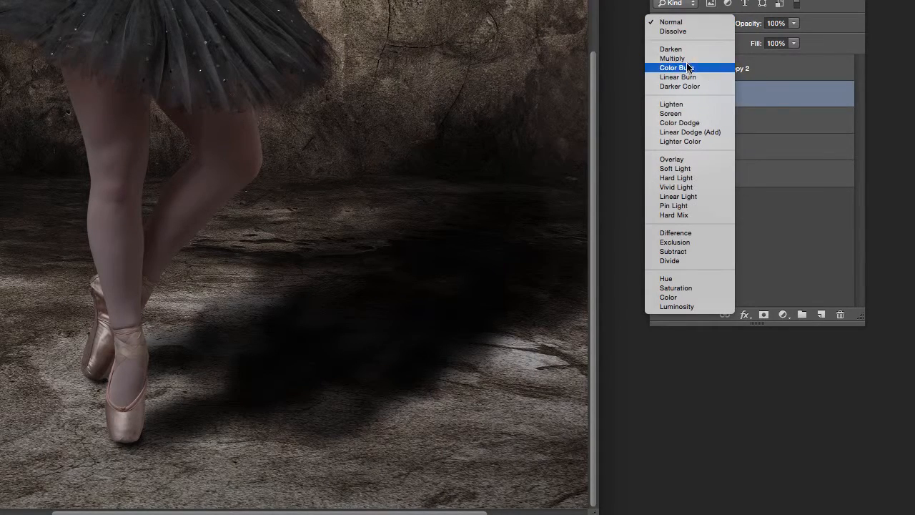
click(676, 169)
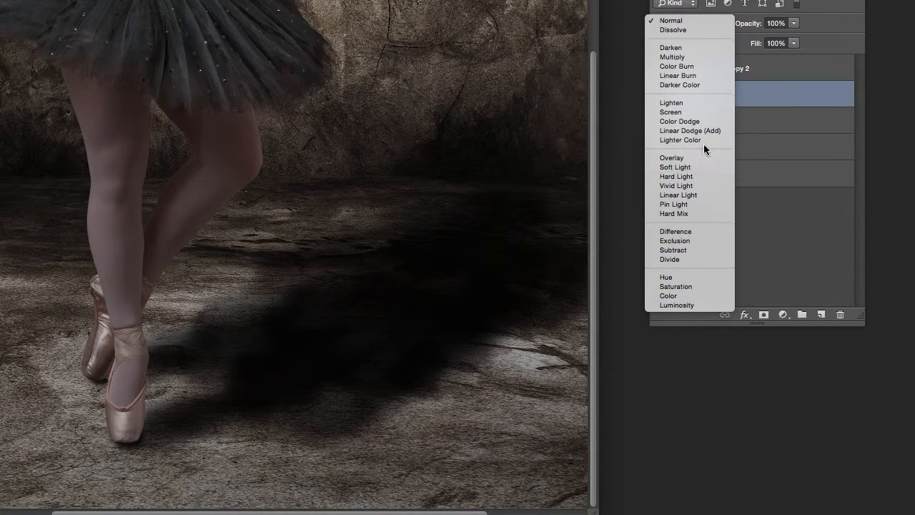
click(792, 24)
drag(747, 45, 741, 47)
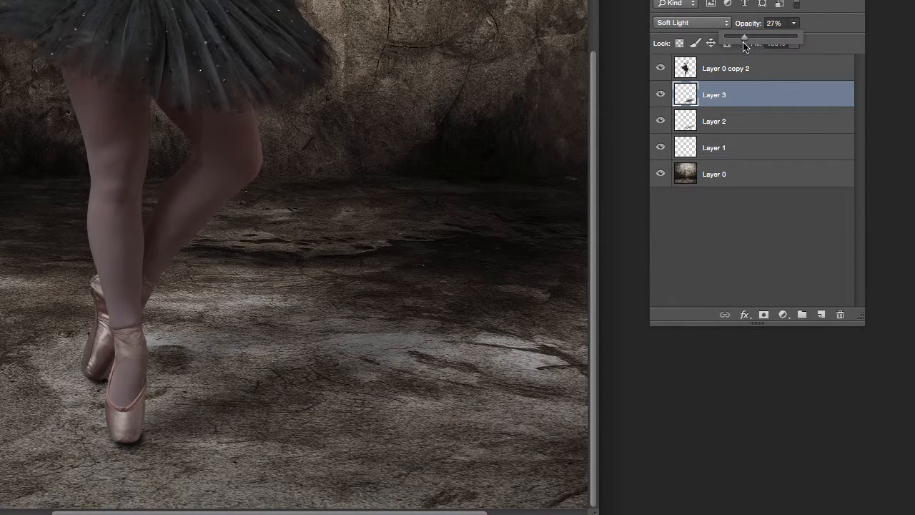
Step: Toggle Layer 3's visibility to compare the floor with and without its shadow
click(659, 96)
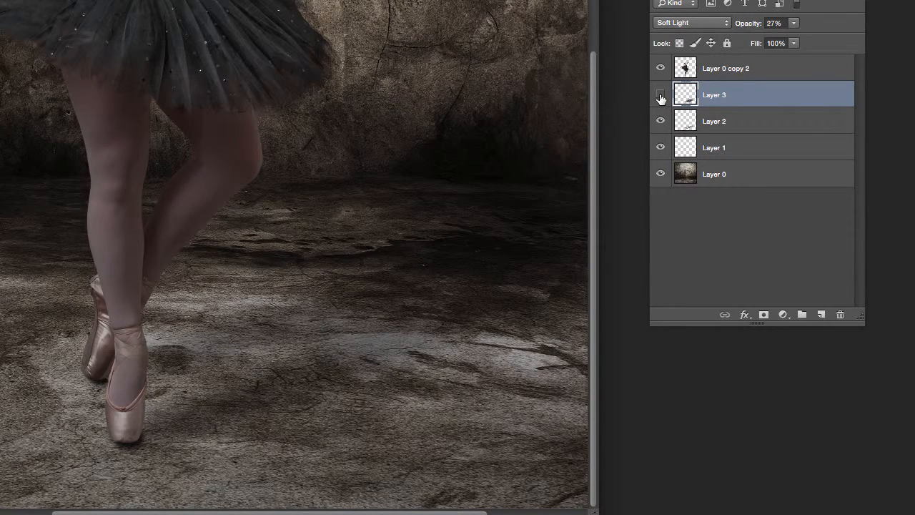
click(659, 96)
click(659, 95)
click(660, 96)
click(660, 96)
Step: Paint another shadow on new Layer 4, try Overlay, then Soft Light at about 46%
click(820, 316)
mouse_move(178, 404)
mouse_down()
mouse_move(223, 382)
mouse_move(312, 344)
mouse_move(151, 357)
mouse_move(148, 364)
mouse_move(352, 298)
mouse_move(296, 340)
mouse_move(288, 358)
mouse_move(229, 394)
mouse_move(318, 367)
mouse_move(376, 336)
mouse_move(318, 341)
mouse_move(403, 296)
mouse_move(394, 265)
mouse_move(411, 253)
mouse_move(453, 297)
mouse_move(514, 309)
mouse_move(321, 332)
mouse_move(371, 334)
mouse_move(382, 347)
mouse_move(261, 379)
mouse_move(397, 343)
mouse_move(529, 330)
mouse_move(465, 285)
mouse_move(535, 253)
mouse_move(518, 224)
mouse_move(425, 229)
mouse_move(333, 267)
mouse_move(372, 277)
mouse_move(293, 333)
mouse_move(500, 270)
mouse_move(541, 289)
mouse_move(540, 316)
mouse_move(439, 337)
mouse_move(416, 279)
mouse_up()
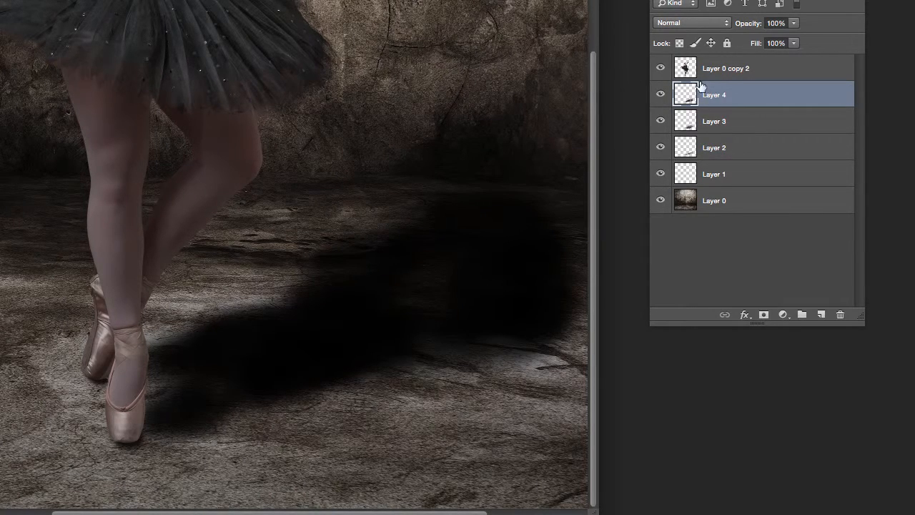
click(692, 24)
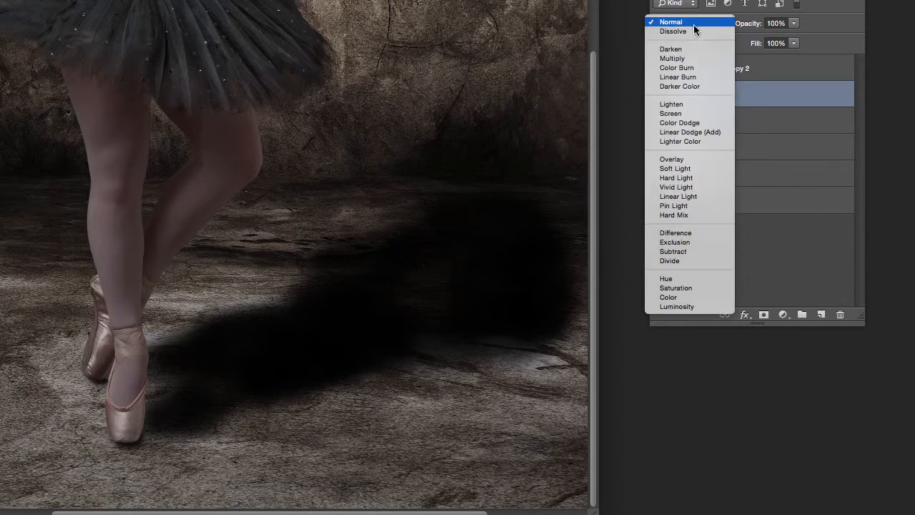
click(684, 163)
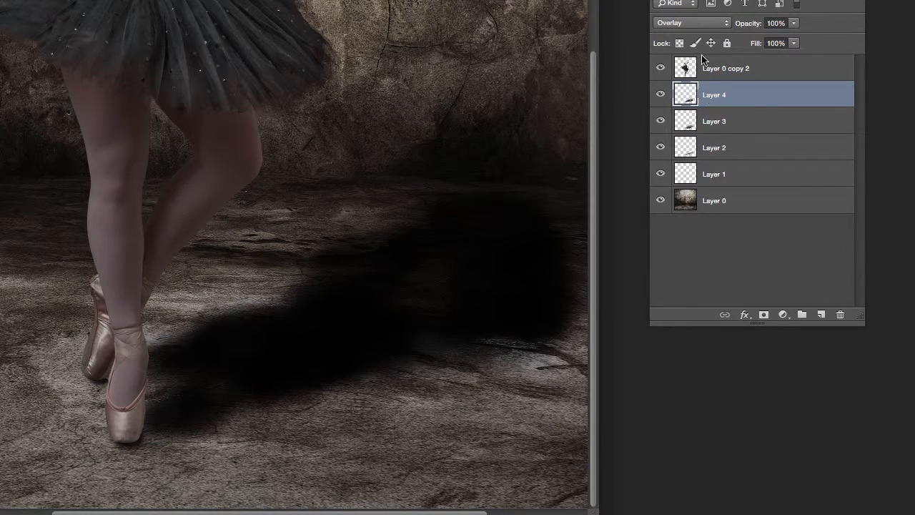
click(692, 23)
click(689, 31)
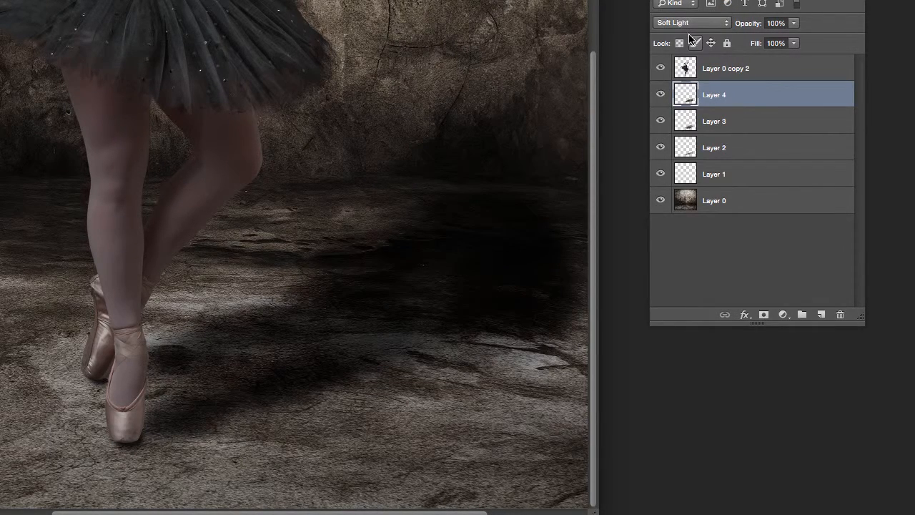
click(793, 24)
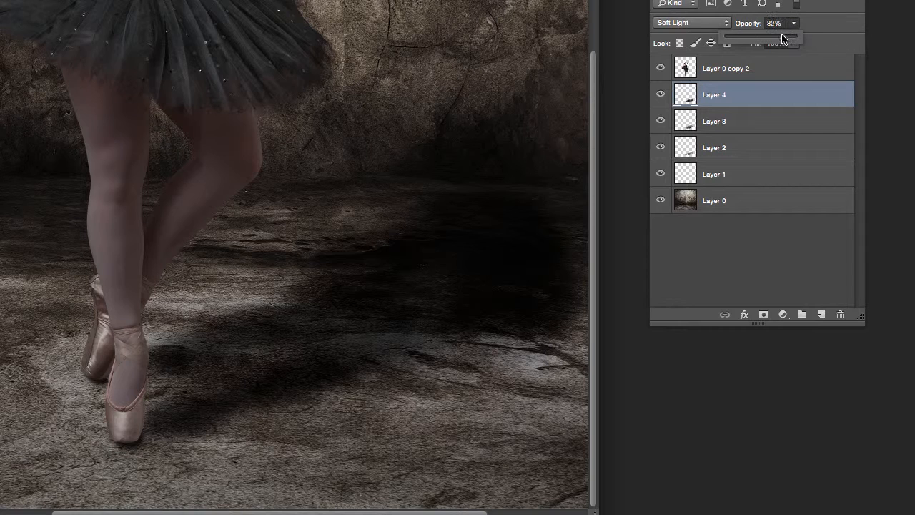
drag(782, 39, 777, 38)
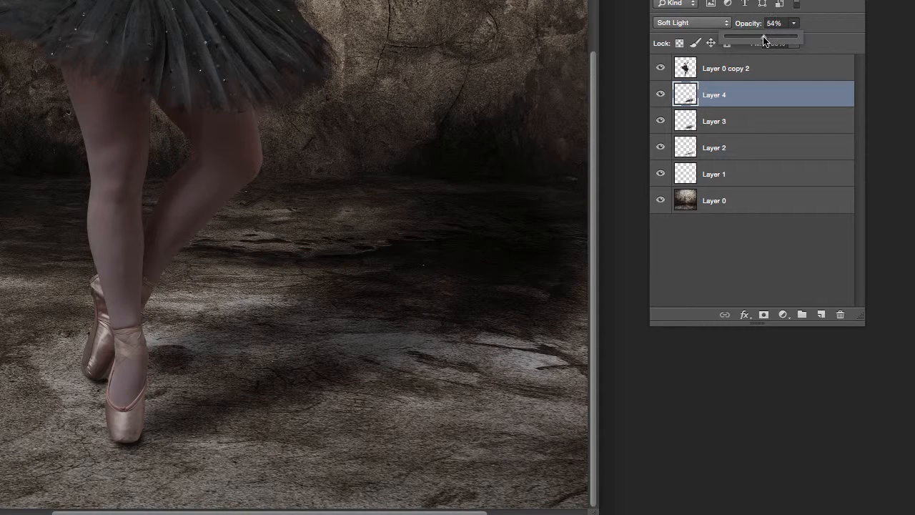
Step: Compare Layer 4 hidden and shown, then reduce its opacity to 28%
click(659, 95)
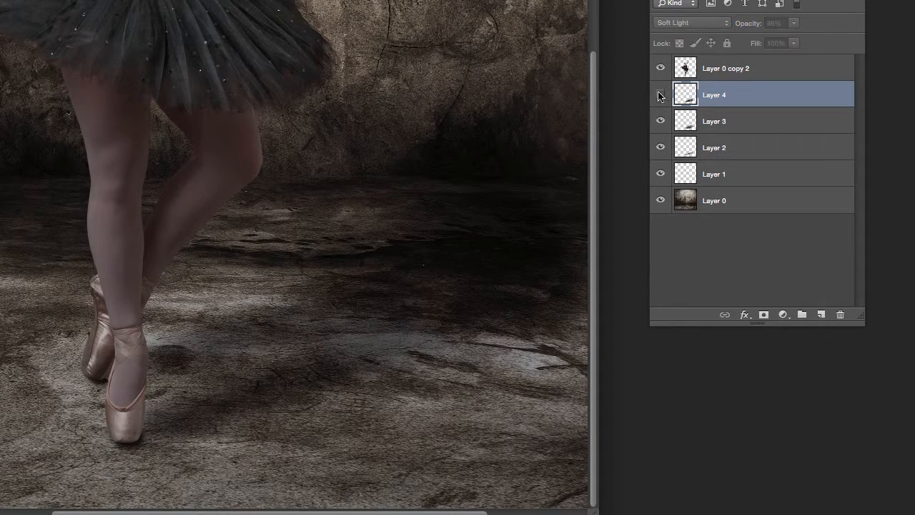
click(660, 95)
click(660, 95)
click(660, 95)
click(660, 95)
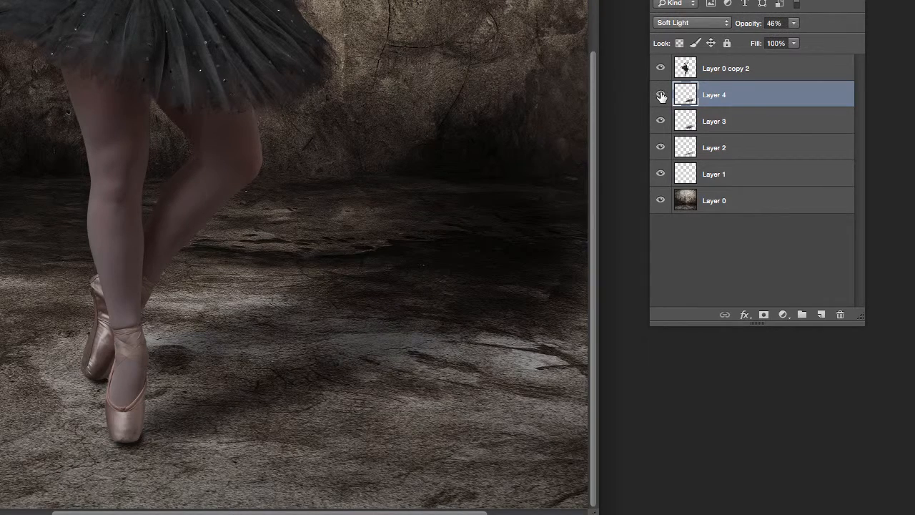
click(793, 23)
drag(795, 37, 784, 40)
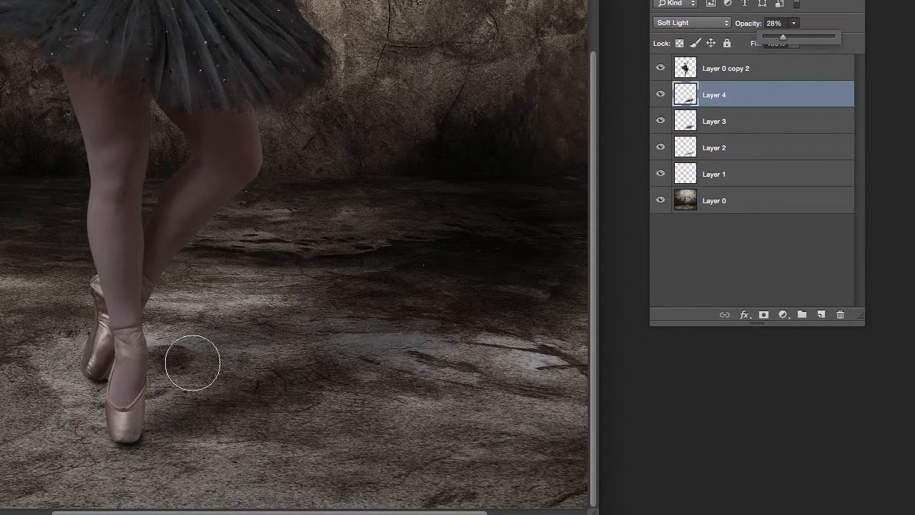
Step: Paint a shadow beside the feet on new Layer 5, blended Soft Light at 22%
click(822, 314)
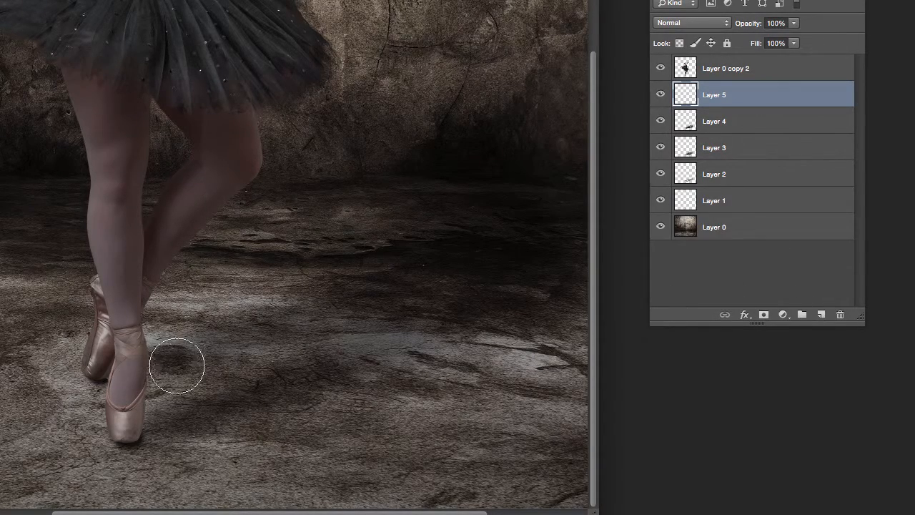
mouse_move(162, 349)
mouse_down()
mouse_move(144, 384)
mouse_move(188, 383)
mouse_move(148, 414)
mouse_move(240, 388)
mouse_move(189, 402)
mouse_move(151, 429)
mouse_move(233, 387)
mouse_move(140, 389)
mouse_move(178, 342)
mouse_move(215, 335)
mouse_move(222, 345)
mouse_move(310, 325)
mouse_move(257, 349)
mouse_move(308, 334)
mouse_move(306, 346)
mouse_move(223, 383)
mouse_move(268, 388)
mouse_move(181, 379)
mouse_move(356, 330)
mouse_move(354, 338)
mouse_move(345, 319)
mouse_move(364, 323)
mouse_move(337, 344)
mouse_move(413, 337)
mouse_move(379, 311)
mouse_move(309, 312)
mouse_move(320, 289)
mouse_move(389, 309)
mouse_move(304, 366)
mouse_move(209, 381)
mouse_move(368, 336)
mouse_move(409, 305)
mouse_up()
click(686, 25)
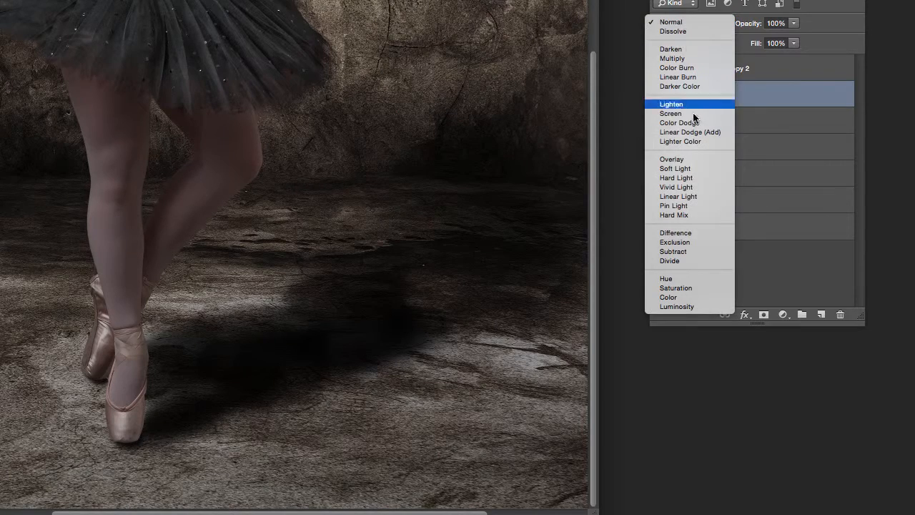
click(688, 170)
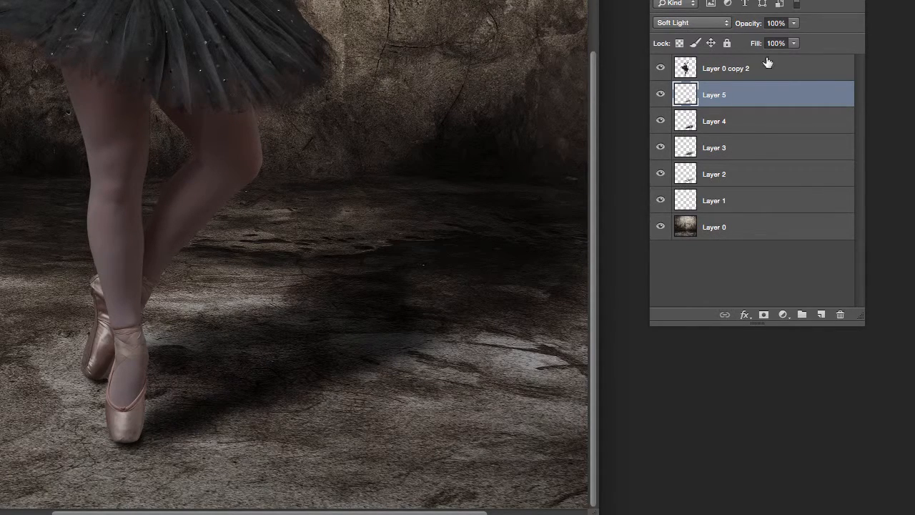
drag(792, 26, 757, 40)
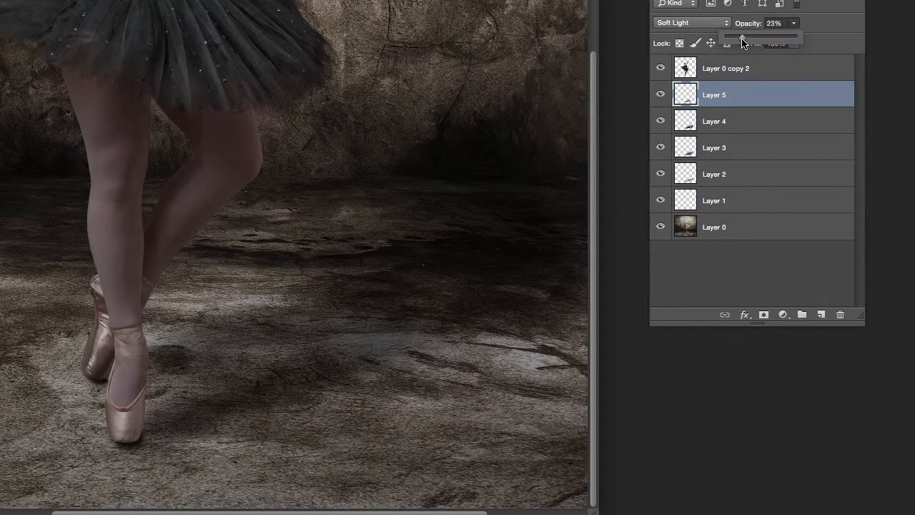
Step: Compare Layer 5 hidden and shown, then select Layers 1 through 5 together
click(659, 95)
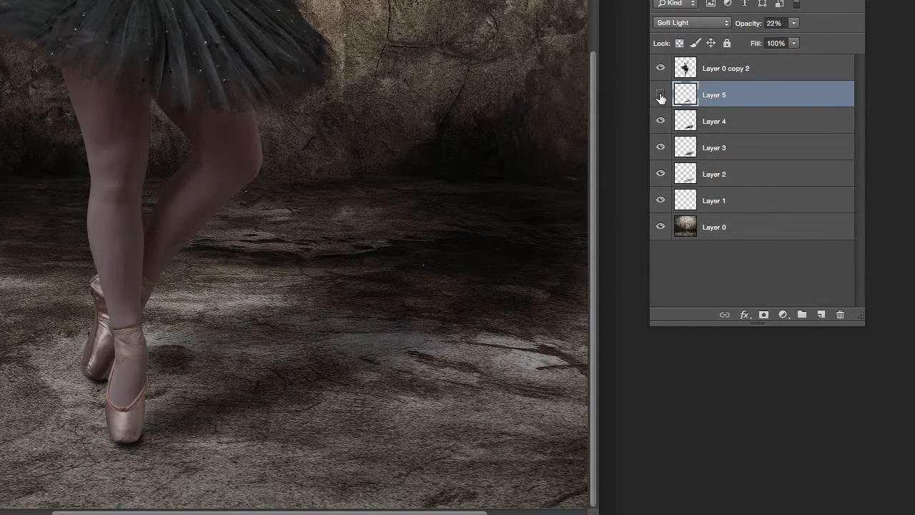
click(659, 95)
click(660, 95)
click(659, 93)
shift+click(720, 201)
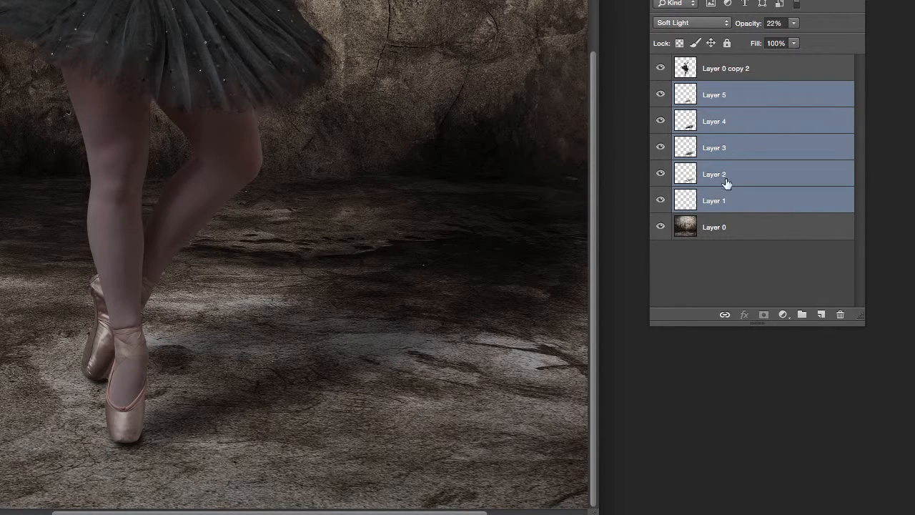
Step: Group Layers 1–5 into a folder named 'shadows'
click(723, 96)
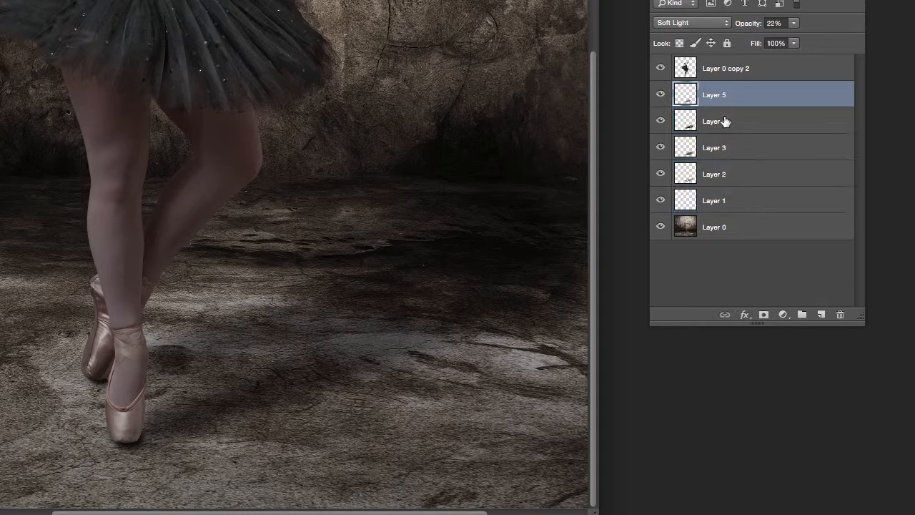
shift+click(725, 201)
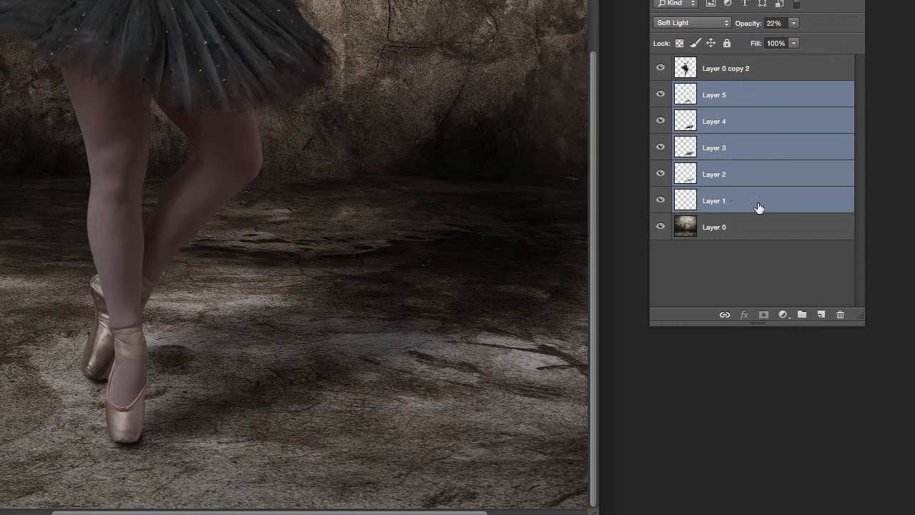
drag(757, 201, 801, 315)
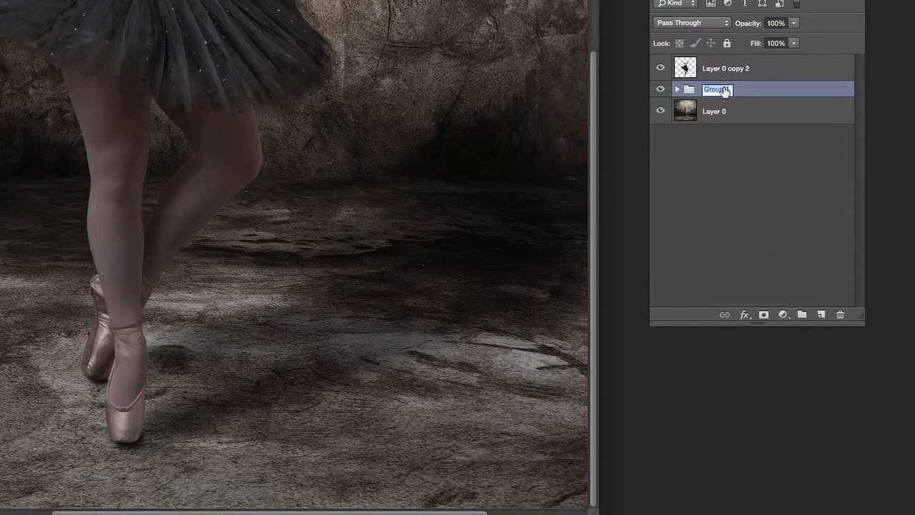
text(ows)
key(Return)
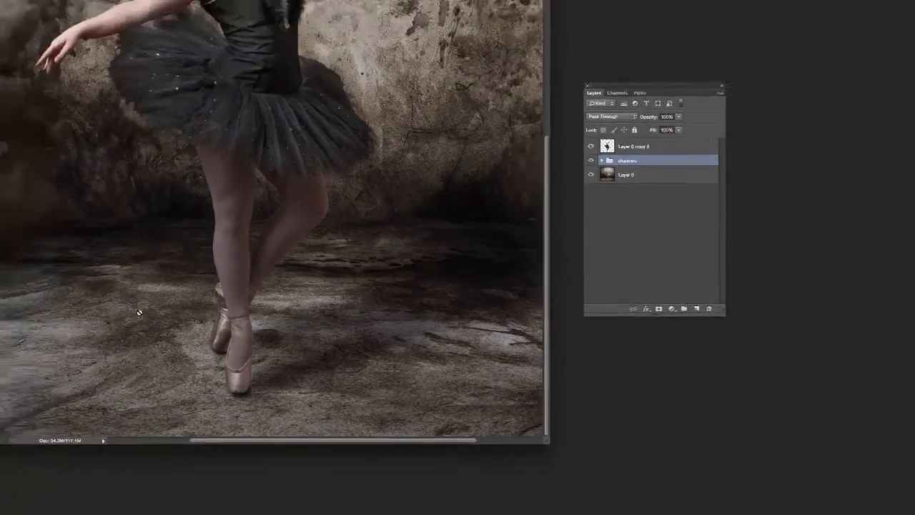
Step: Zoom out, toggle the shadows group repeatedly to compare, then expand it to list its layers
key(super+minus)
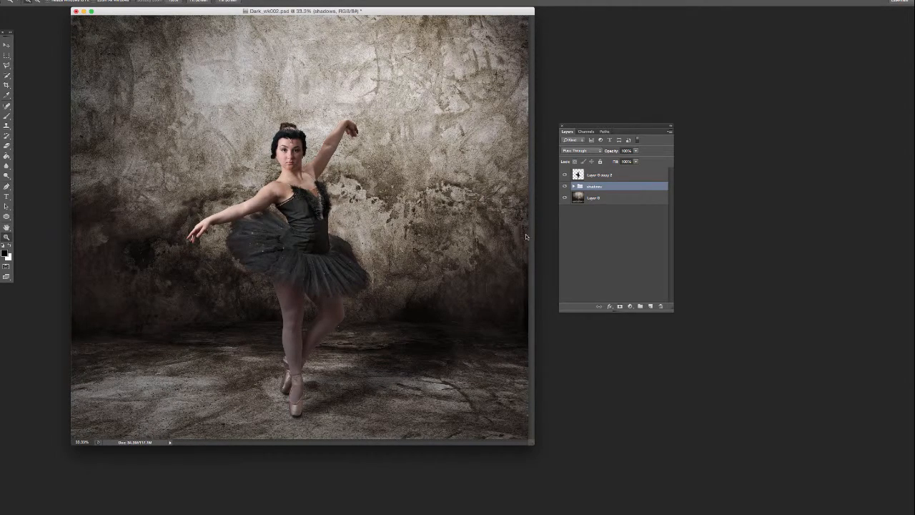
click(564, 187)
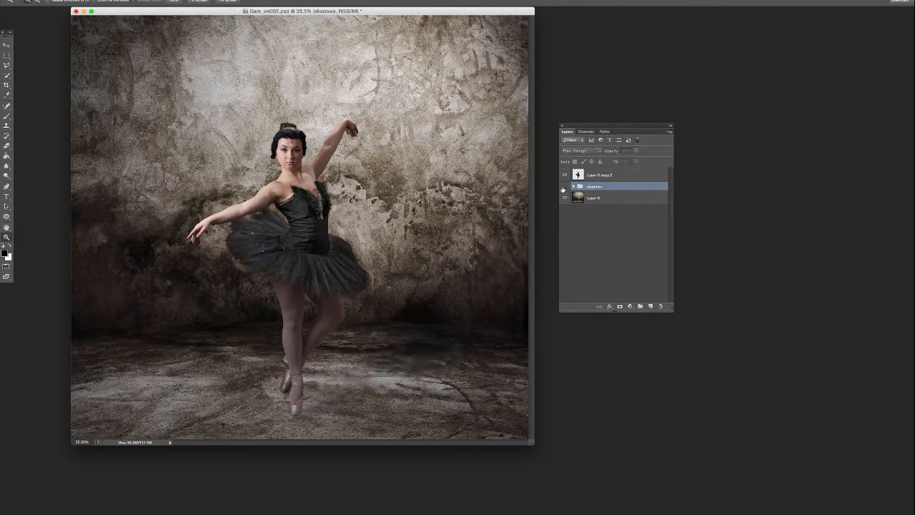
click(565, 187)
click(564, 186)
click(565, 187)
click(565, 187)
click(564, 187)
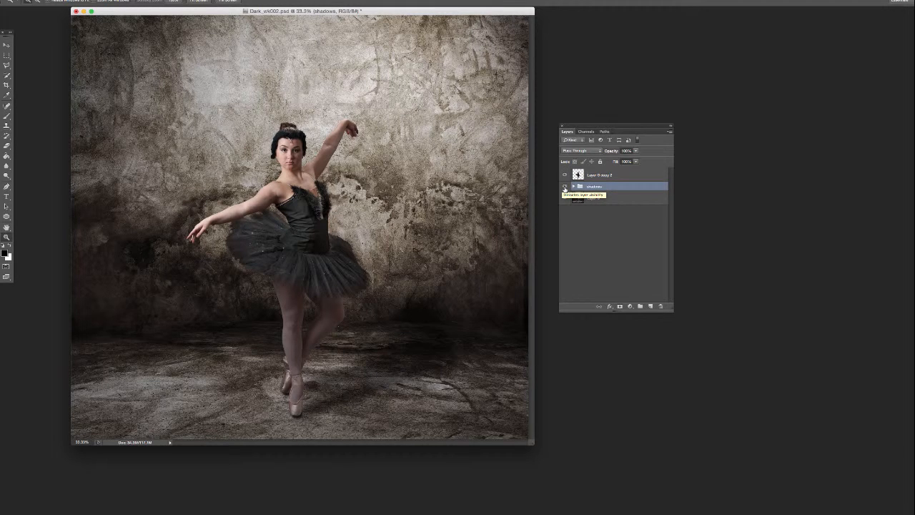
click(565, 186)
click(565, 187)
click(565, 186)
click(566, 186)
click(565, 187)
click(565, 187)
click(565, 186)
click(565, 186)
click(573, 186)
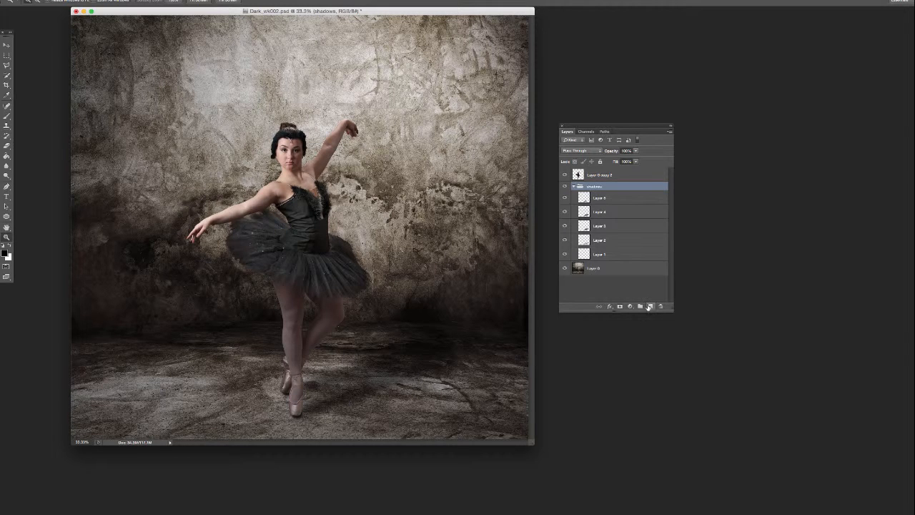
Step: Brush shadow below-right of the feet on Layer 6 at Soft Light 20%, then add Layer 7
click(650, 307)
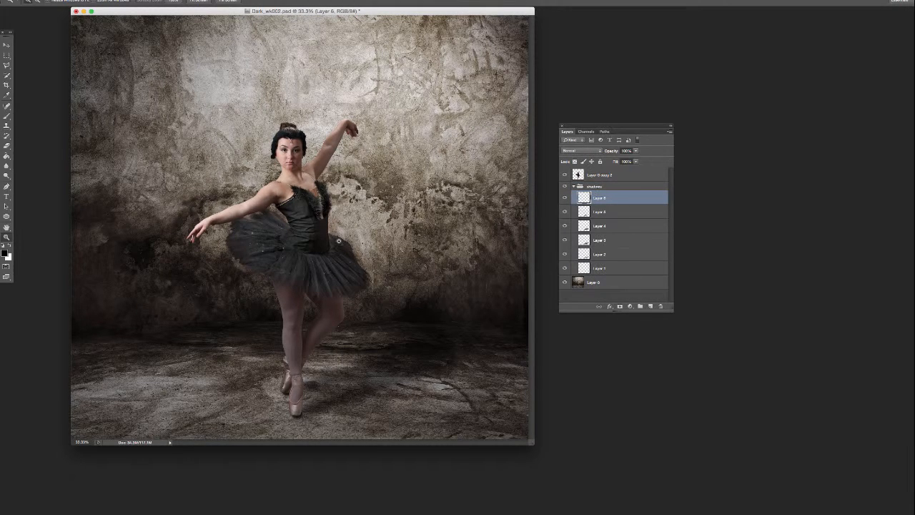
click(6, 116)
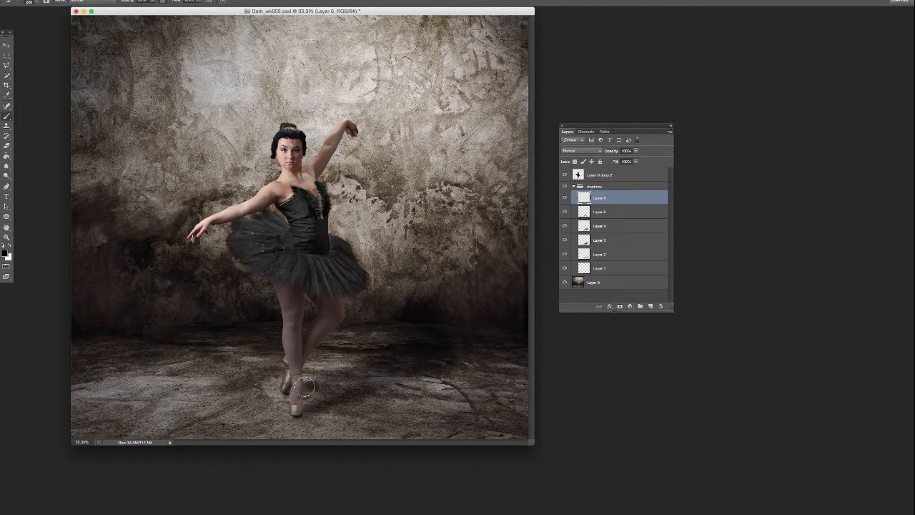
mouse_move(304, 387)
mouse_down()
mouse_move(331, 381)
mouse_move(303, 414)
mouse_move(307, 401)
mouse_move(348, 390)
mouse_move(289, 394)
mouse_move(309, 385)
mouse_up()
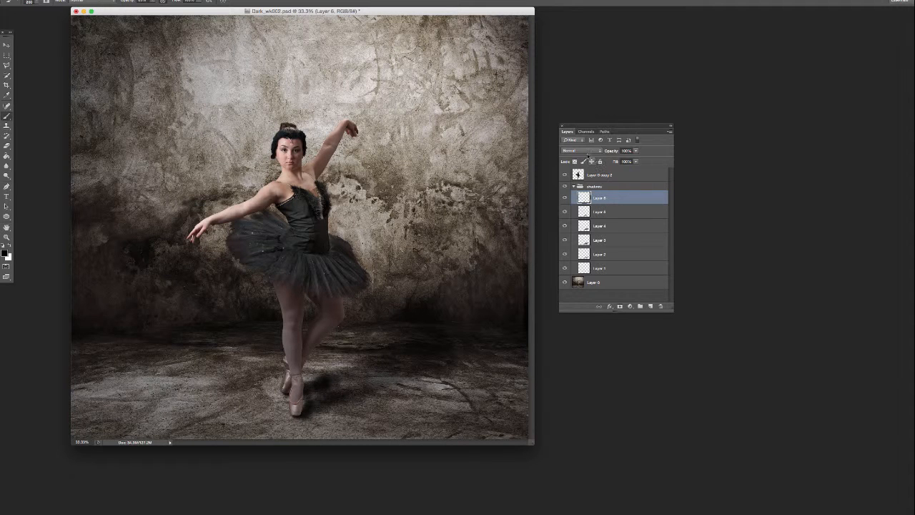
click(587, 151)
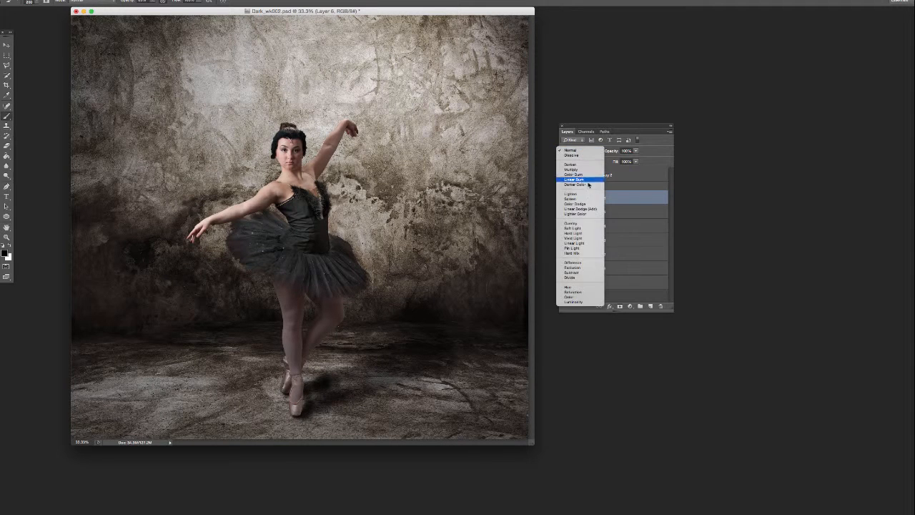
click(573, 228)
drag(636, 151, 621, 160)
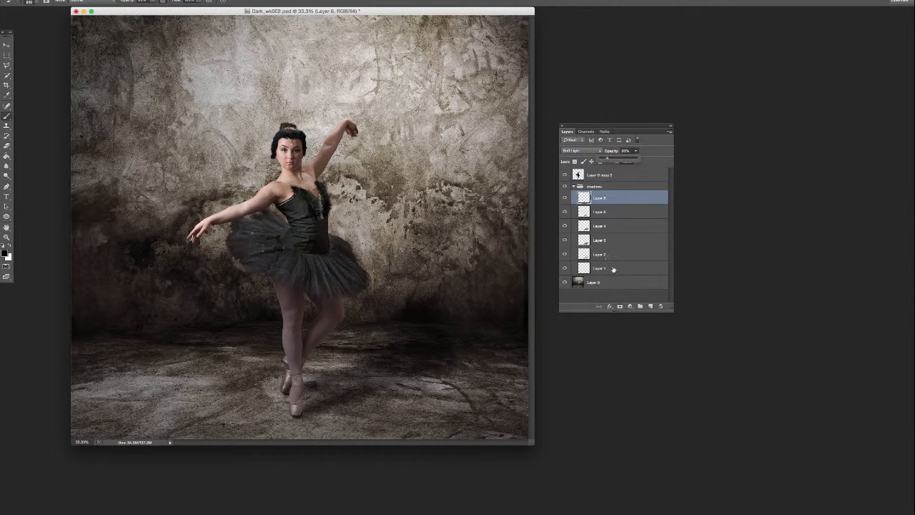
click(650, 306)
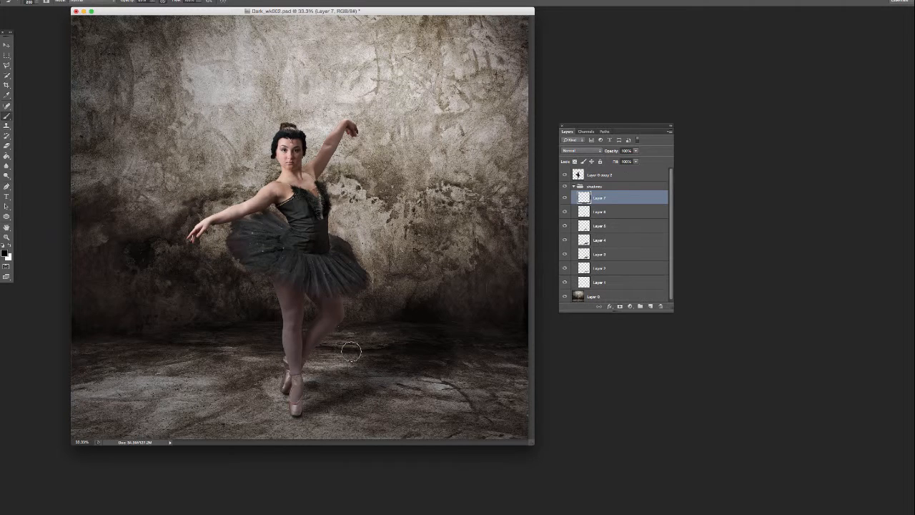
Step: With a 500 brush, paint Layer 7's shadow right of the feet, Soft Light at 17% opacity
key(bracketright)
key(bracketright)
key(bracketright)
mouse_move(337, 379)
mouse_down()
mouse_move(417, 351)
mouse_move(400, 372)
mouse_move(430, 378)
mouse_move(322, 398)
mouse_move(325, 390)
mouse_move(356, 400)
mouse_move(425, 381)
mouse_move(439, 372)
mouse_move(428, 349)
mouse_up()
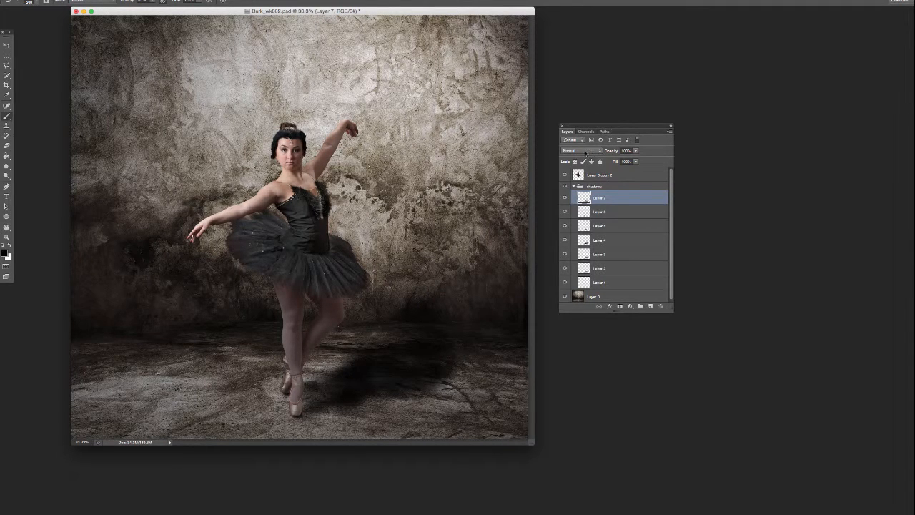
click(584, 153)
click(594, 229)
click(635, 152)
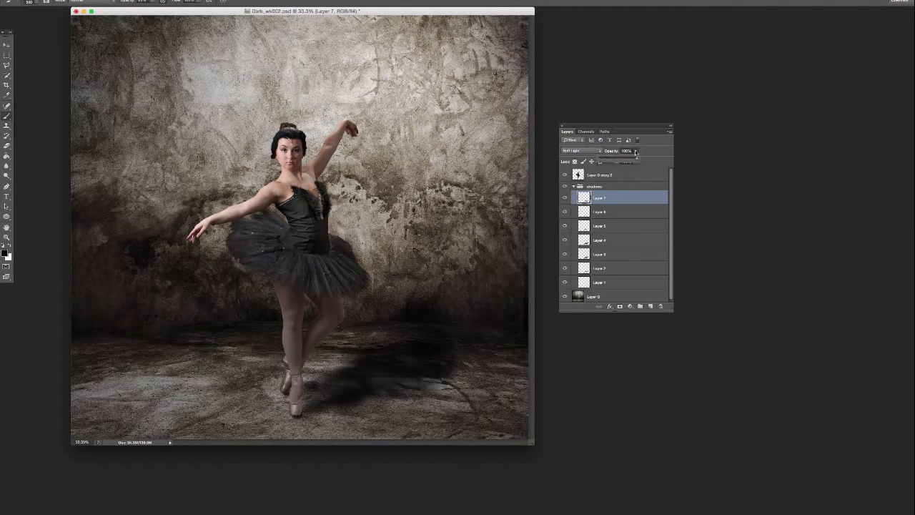
drag(625, 161, 611, 163)
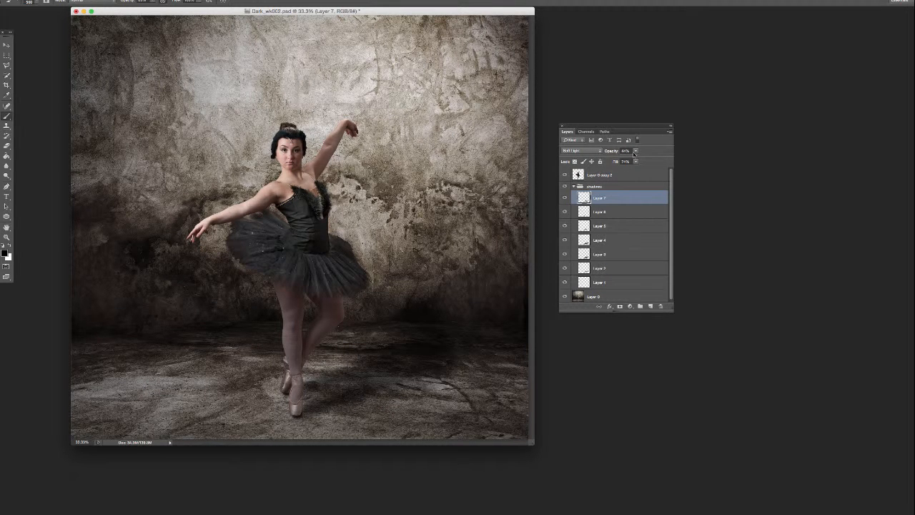
click(635, 153)
drag(635, 160, 627, 160)
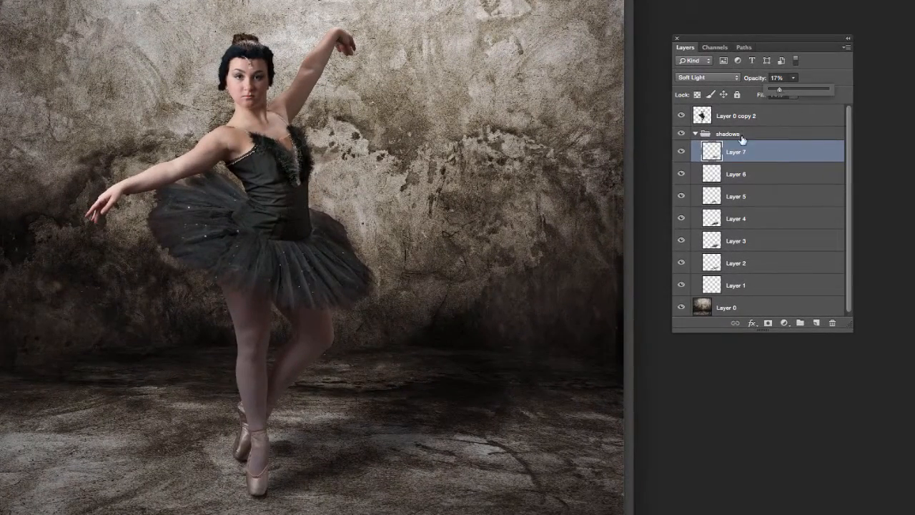
Step: Compare the shadows group on and off, then select it and reduce its overall opacity
click(676, 137)
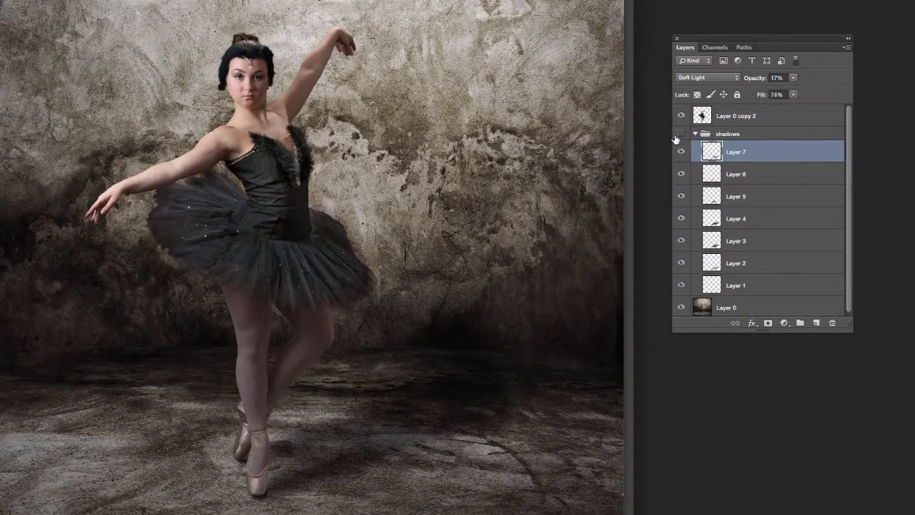
click(676, 137)
click(676, 137)
click(676, 138)
click(676, 137)
click(677, 137)
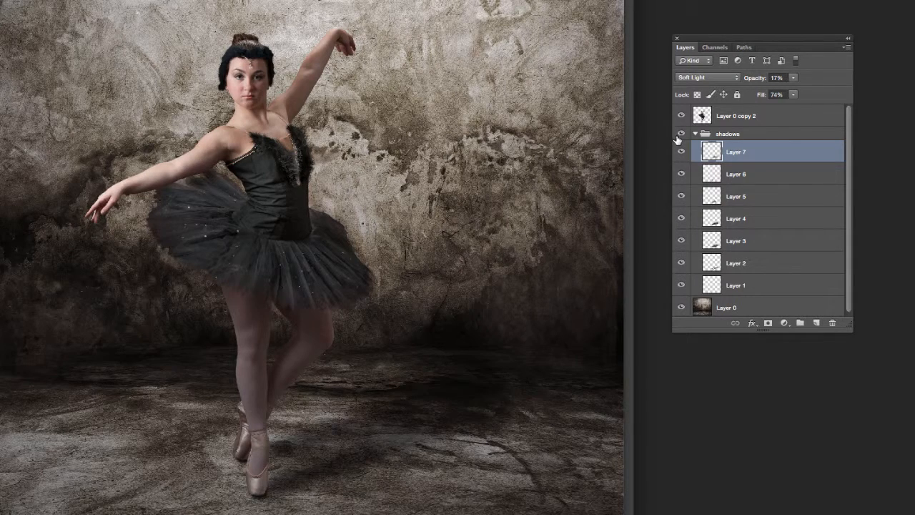
click(721, 135)
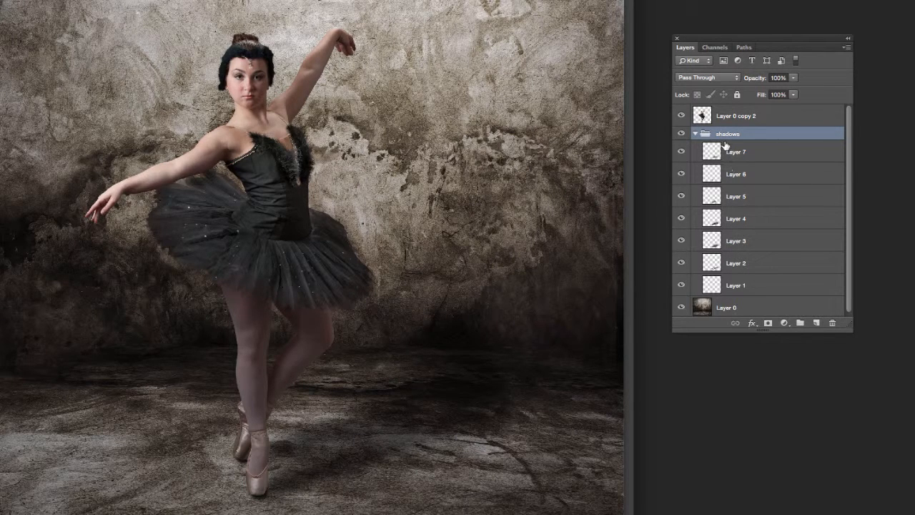
click(792, 78)
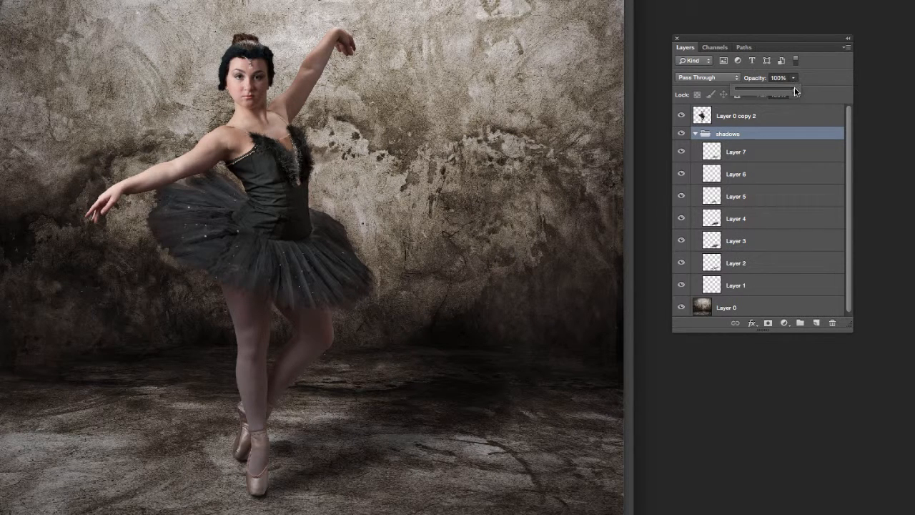
drag(789, 93, 787, 93)
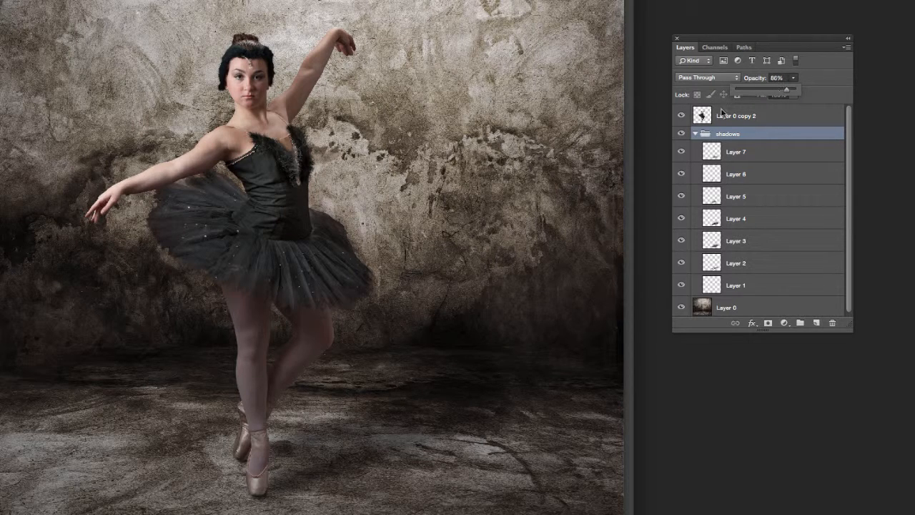
click(210, 371)
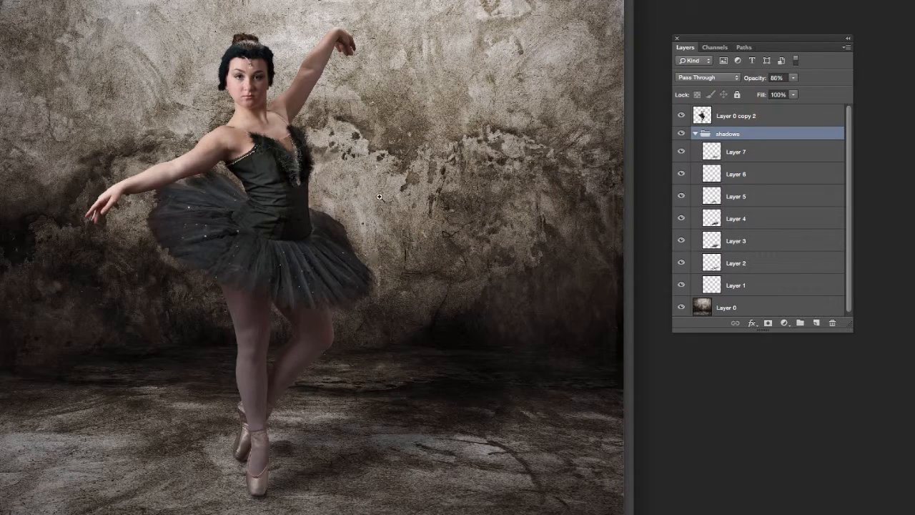
Step: Lower the shadows group to 76% opacity, collapse it, and also select Layer 0 copy 2
click(680, 135)
click(680, 135)
click(793, 77)
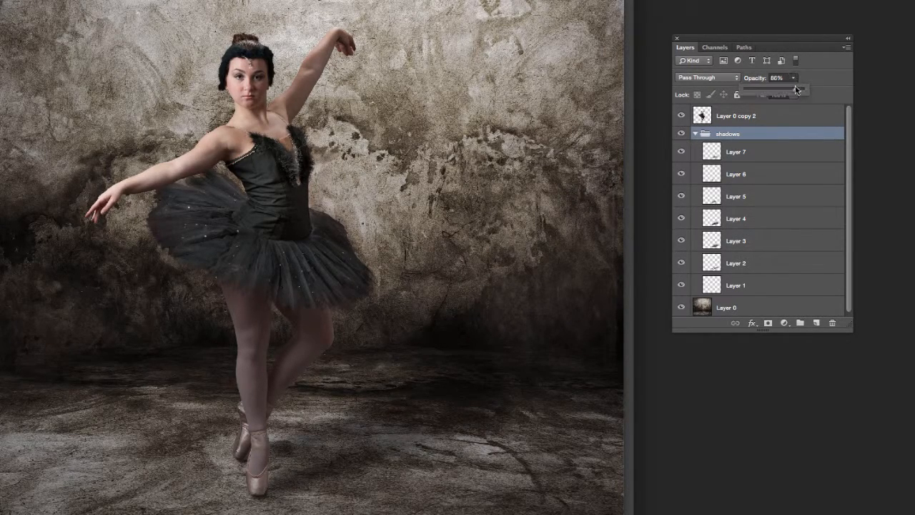
drag(795, 90, 789, 93)
click(695, 134)
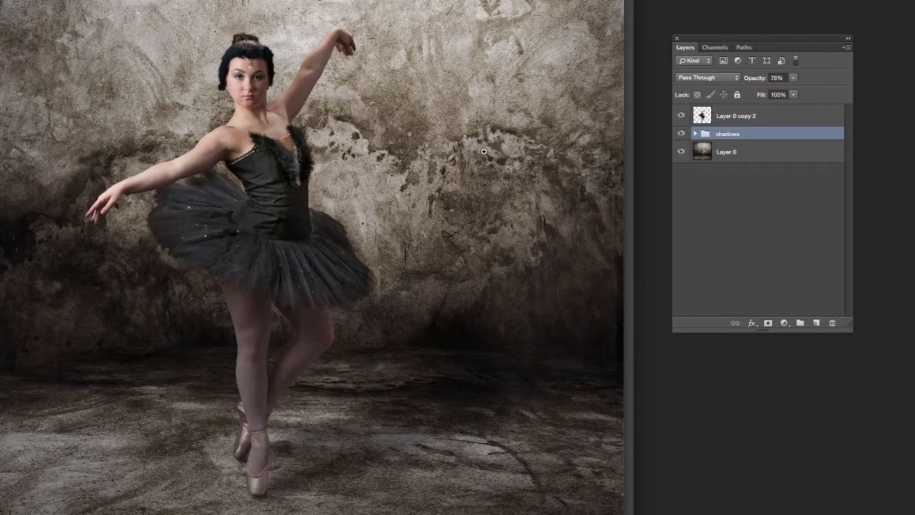
shift+click(740, 119)
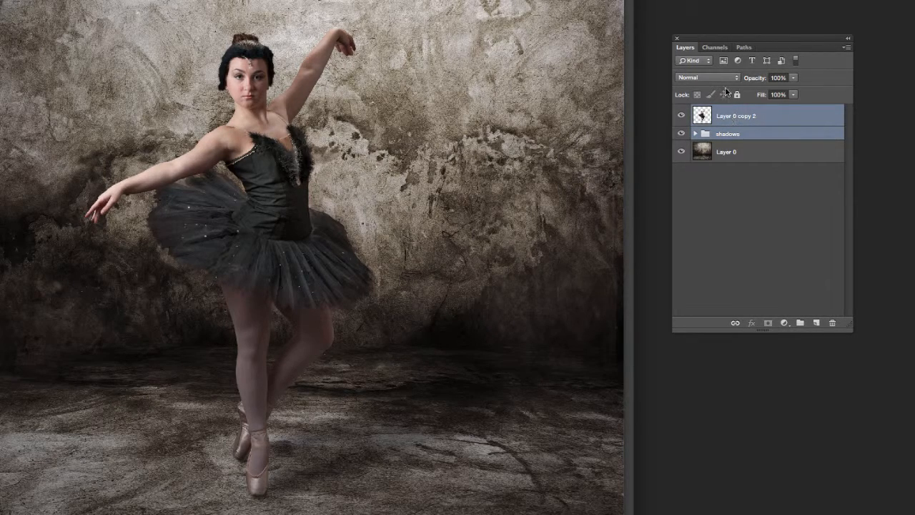